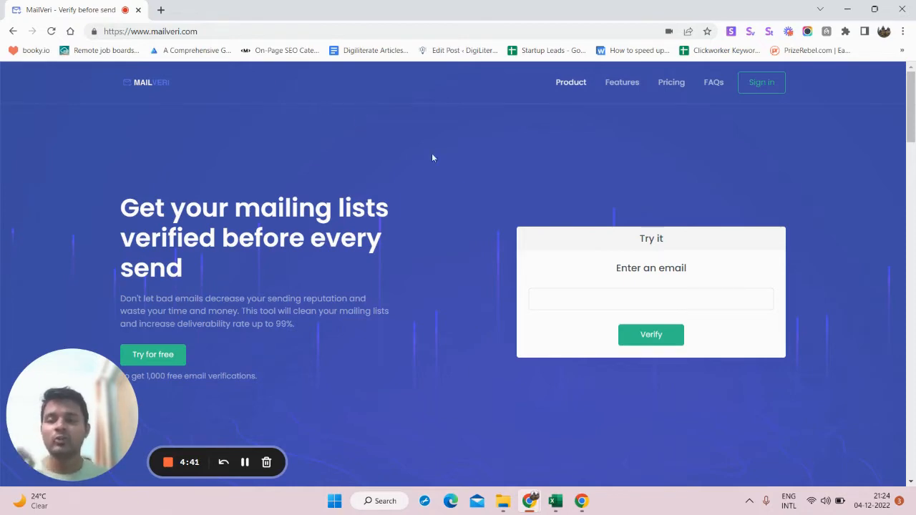
- Jump to MailVeri's pricing section showing credit bundles from $9 to $599
{"action": "left_click", "coordinate": [671, 84]}
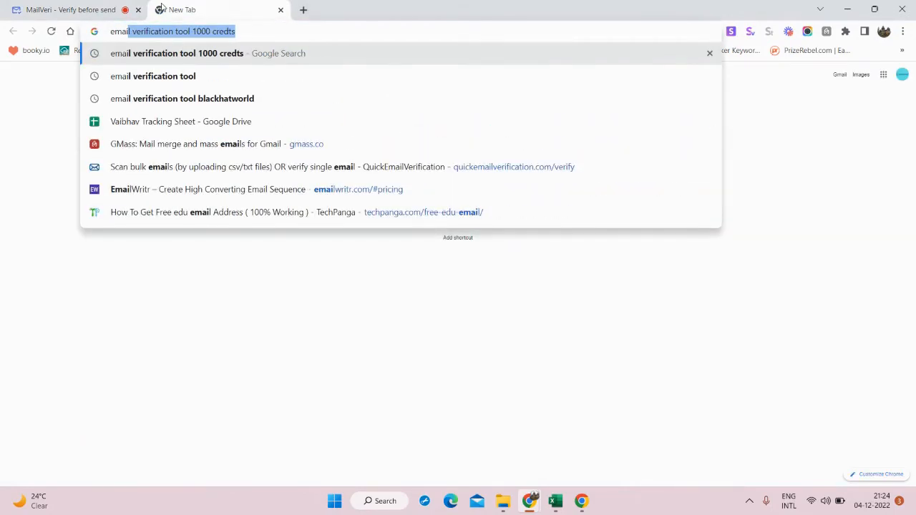
{"action": "type", "text": "ail"}
- Search Google for 'email verification tool' and open the ZeroBounce ad result
{"action": "key", "text": "Right"}
{"action": "key", "text": "BackSpace"}
{"action": "key", "text": "BackSpace"}
{"action": "key", "text": "BackSpace"}
{"action": "key", "text": "BackSpace"}
{"action": "key", "text": "BackSpace"}
{"action": "key", "text": "BackSpace"}
{"action": "key", "text": "BackSpace"}
{"action": "key", "text": "Return"}
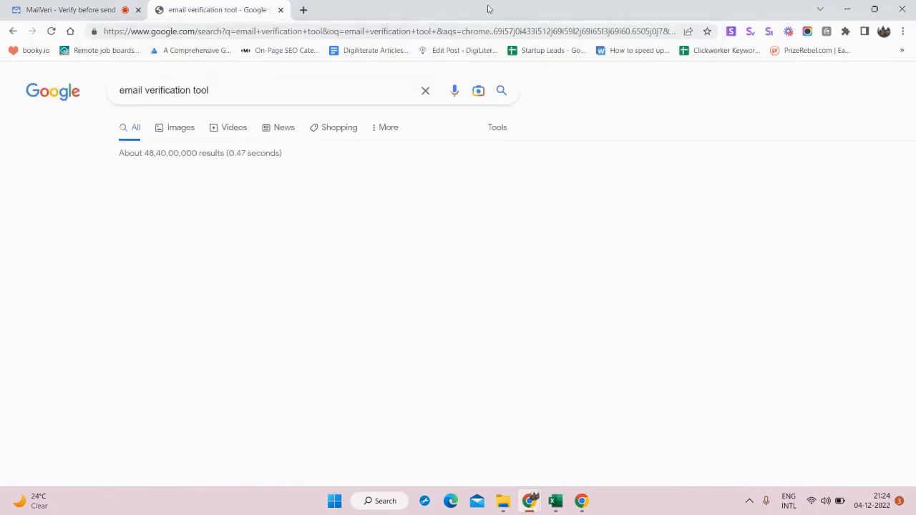
{"action": "scroll", "coordinate": [213, 247], "scroll_direction": "down", "scroll_amount": 2}
{"action": "scroll", "coordinate": [202, 225], "scroll_direction": "down", "scroll_amount": 1}
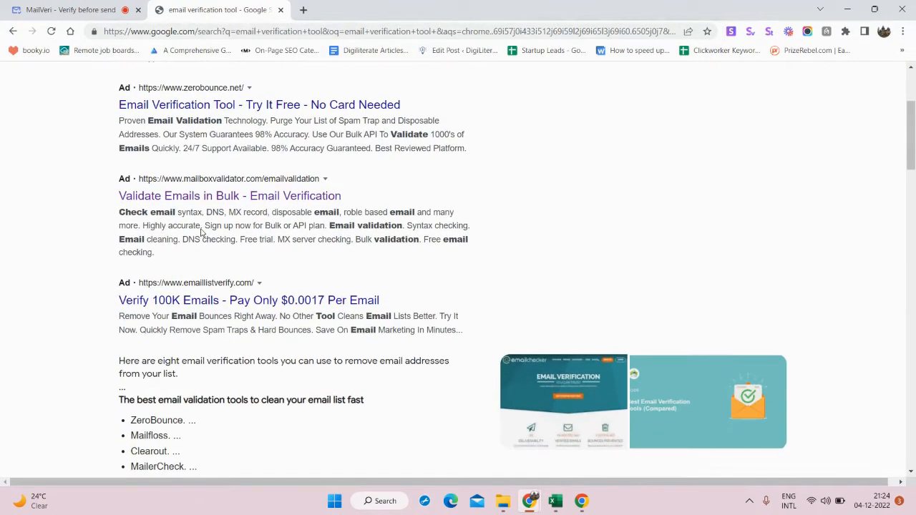
{"action": "scroll", "coordinate": [205, 224], "scroll_direction": "down", "scroll_amount": 2}
{"action": "scroll", "coordinate": [240, 208], "scroll_direction": "up", "scroll_amount": 3}
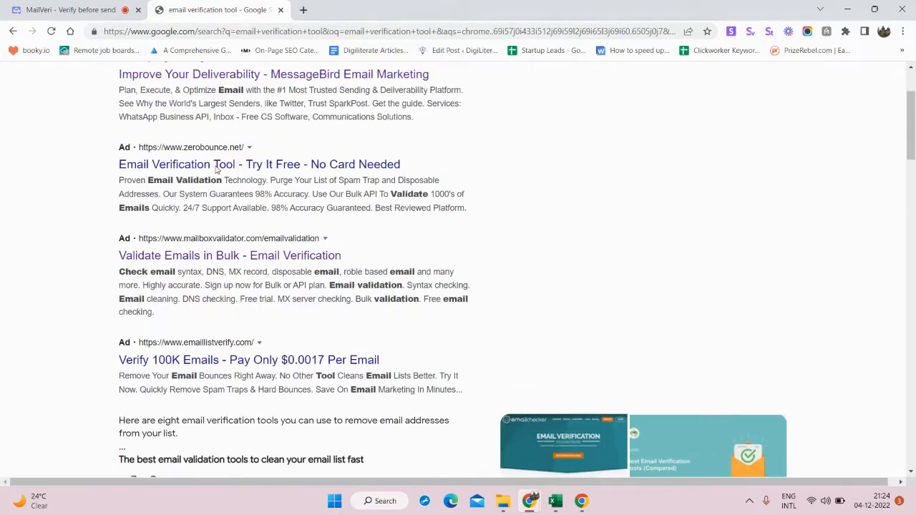
{"action": "left_click", "coordinate": [253, 166]}
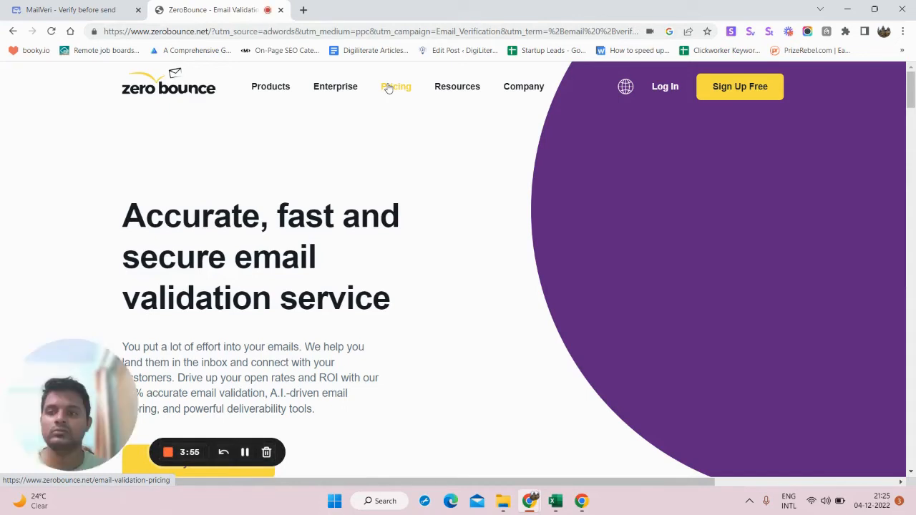
- View ZeroBounce pricing of $16 for 2,000 emails, then return to the MailVeri tab
{"action": "left_click", "coordinate": [387, 88]}
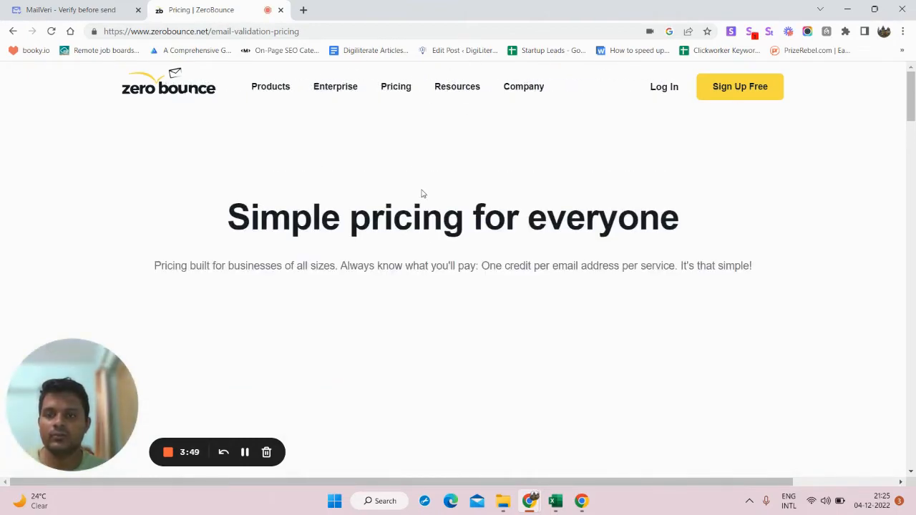
{"action": "scroll", "coordinate": [423, 192], "scroll_direction": "down", "scroll_amount": 1}
{"action": "scroll", "coordinate": [422, 192], "scroll_direction": "down", "scroll_amount": 1}
{"action": "scroll", "coordinate": [422, 193], "scroll_direction": "down", "scroll_amount": 2}
{"action": "scroll", "coordinate": [357, 195], "scroll_direction": "down", "scroll_amount": 2}
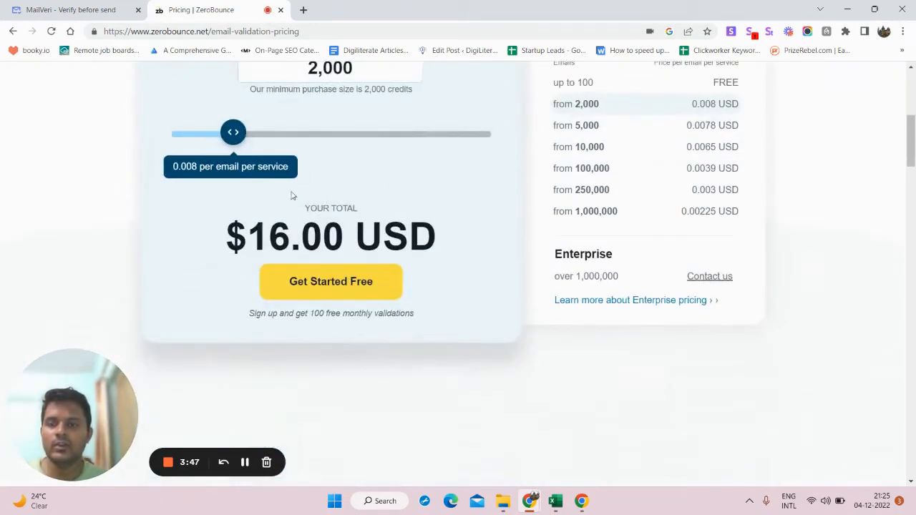
{"action": "scroll", "coordinate": [291, 198], "scroll_direction": "up", "scroll_amount": 1}
{"action": "scroll", "coordinate": [292, 193], "scroll_direction": "up", "scroll_amount": 1}
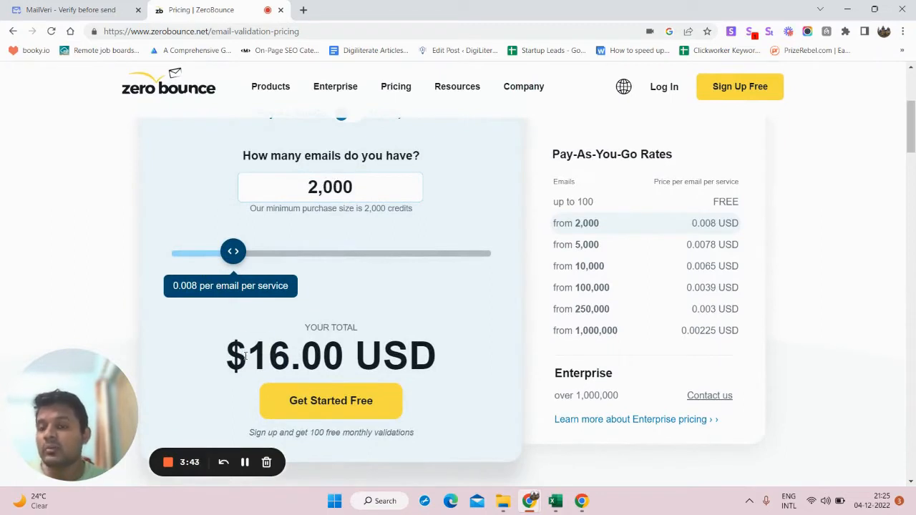
{"action": "left_click_drag", "start_coordinate": [250, 356], "coordinate": [307, 362]}
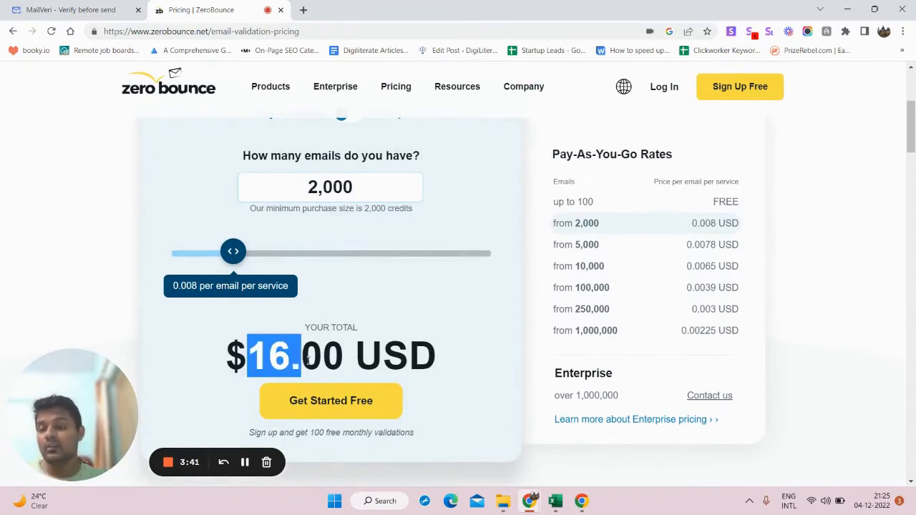
{"action": "left_click", "coordinate": [114, 7]}
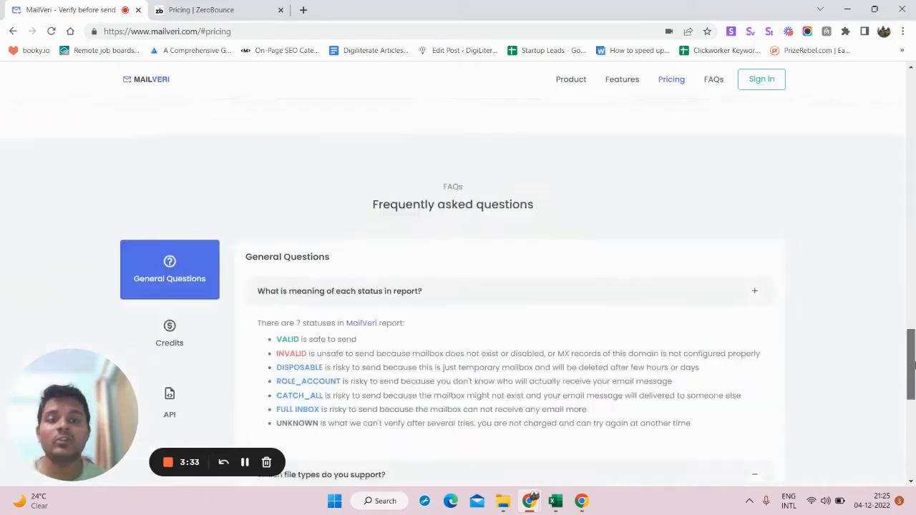
{"action": "left_click_drag", "start_coordinate": [912, 308], "coordinate": [913, 159]}
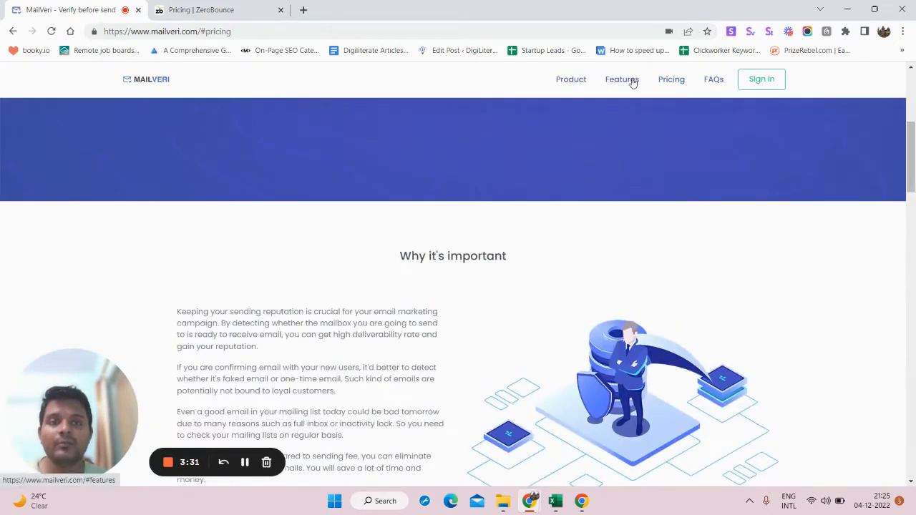
- Review MailVeri's Features list, then sign in to reach the account dashboard
{"action": "left_click", "coordinate": [630, 80]}
{"action": "left_click_drag", "start_coordinate": [528, 186], "coordinate": [587, 332]}
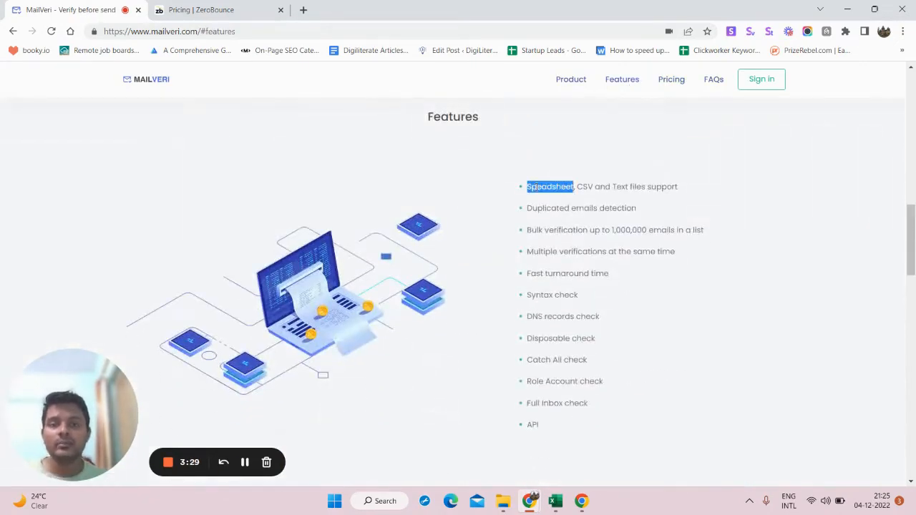
{"action": "left_click", "coordinate": [587, 338]}
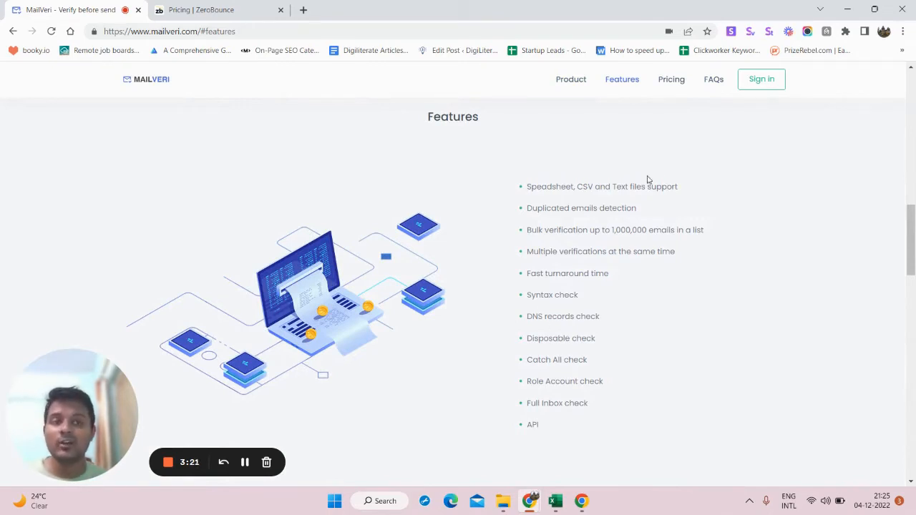
{"action": "left_click", "coordinate": [756, 84]}
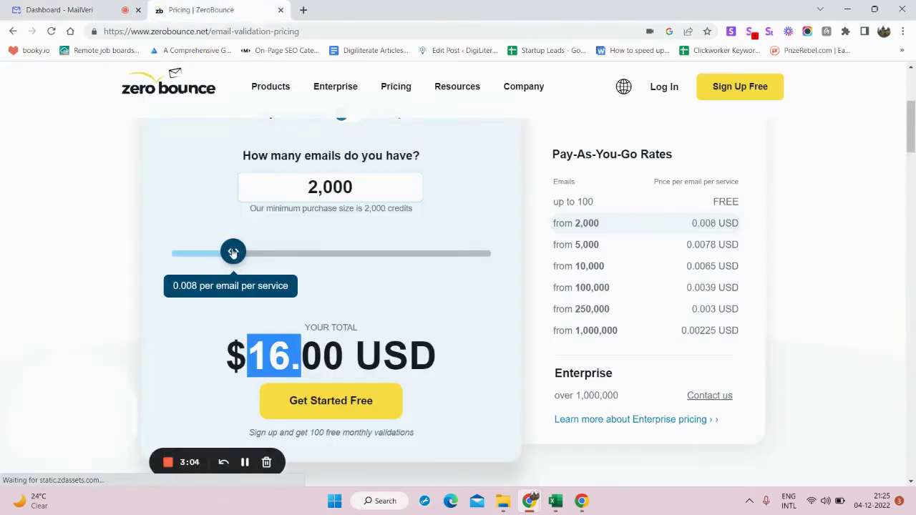
- Price 20,000 emails at $130 versus $16 for 2,000 in ZeroBounce's calculator, then return to MailVeri
{"action": "mouse_move", "coordinate": [235, 253]}
{"action": "left_mouse_down"}
{"action": "mouse_move", "coordinate": [193, 250]}
{"action": "mouse_move", "coordinate": [208, 255]}
{"action": "left_mouse_up"}
{"action": "double_click", "coordinate": [325, 195]}
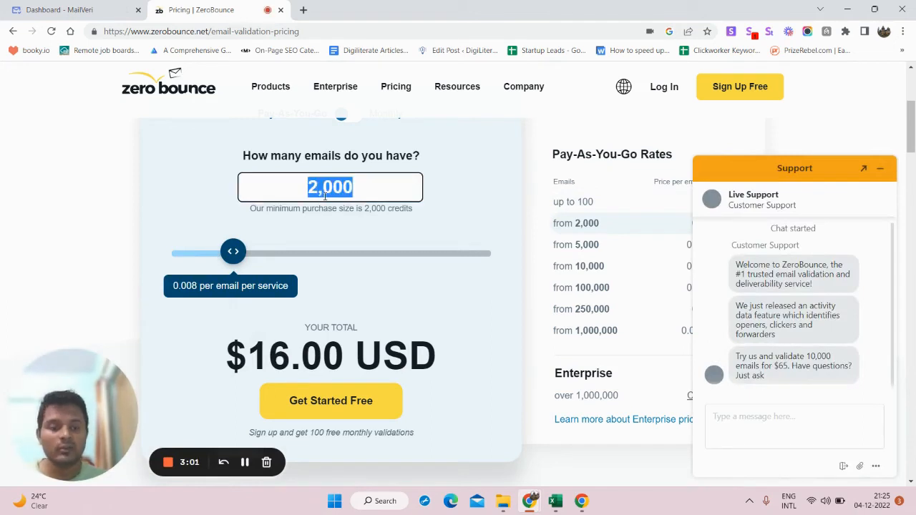
{"action": "type", "text": "1,000"}
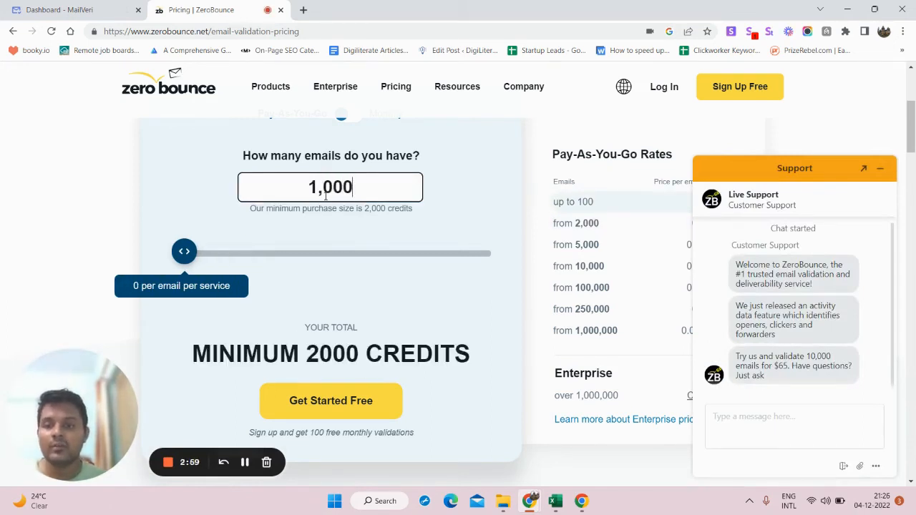
{"action": "key", "text": "BackSpace"}
{"action": "key", "text": "BackSpace"}
{"action": "type", "text": "2"}
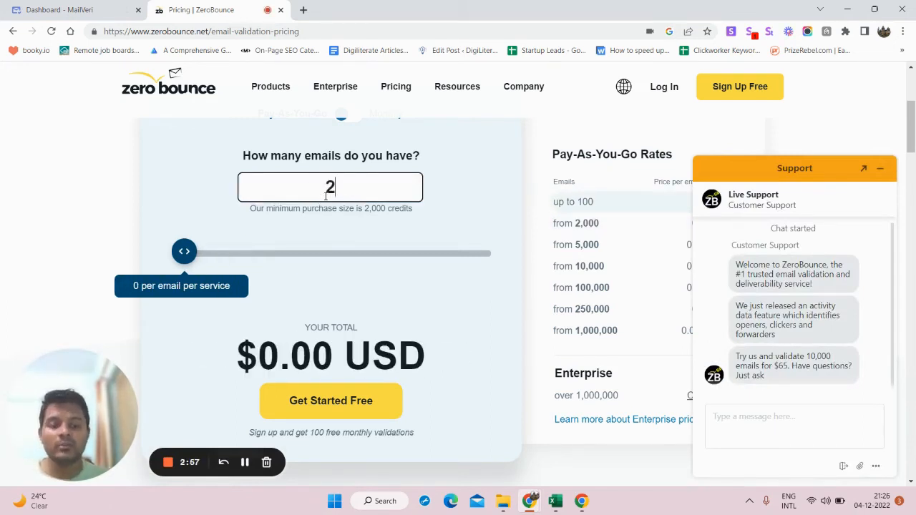
{"action": "type", "text": "0,000"}
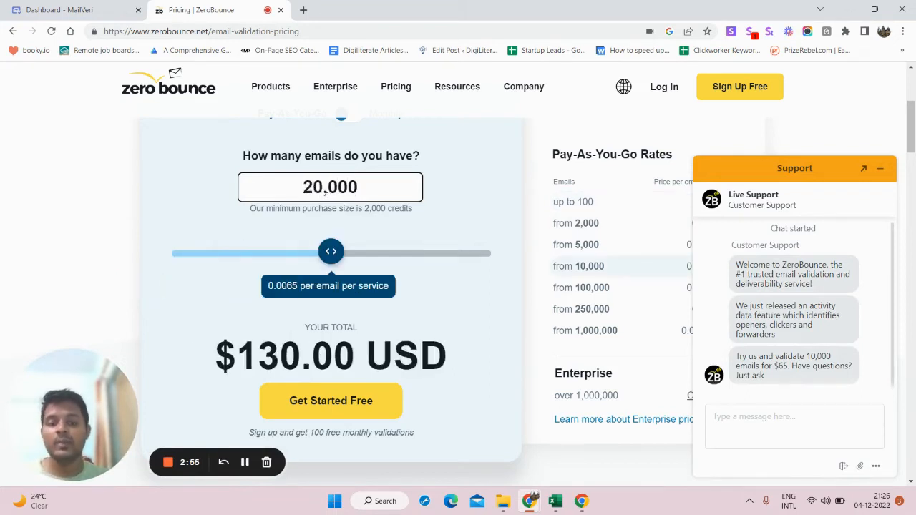
{"action": "key", "text": "BackSpace"}
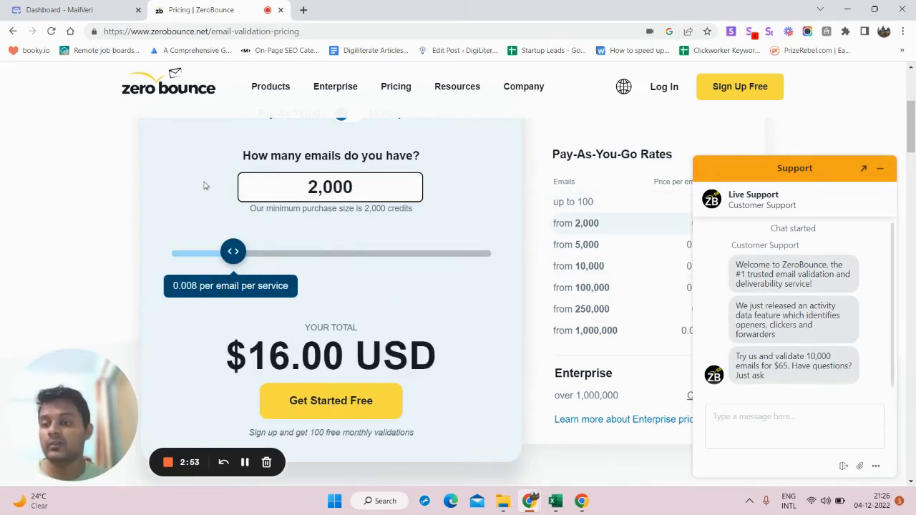
{"action": "left_click", "coordinate": [71, 10]}
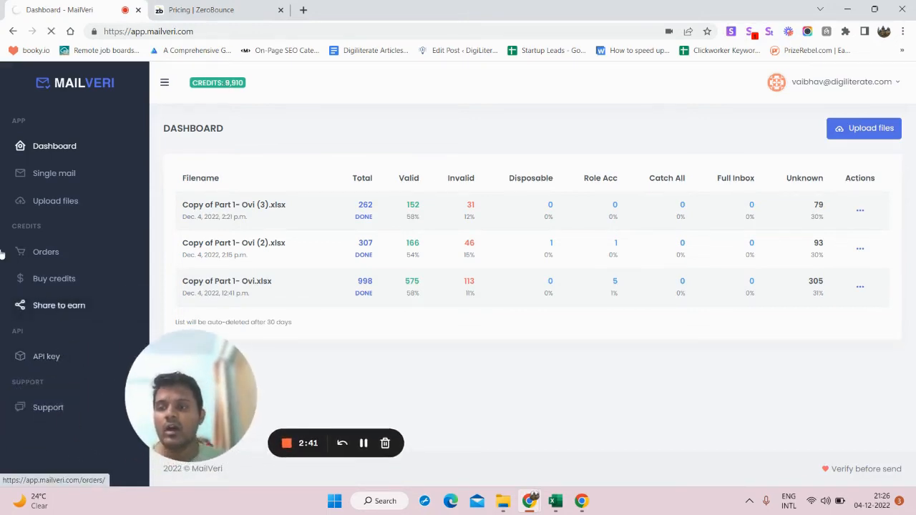
{"action": "left_click", "coordinate": [45, 251]}
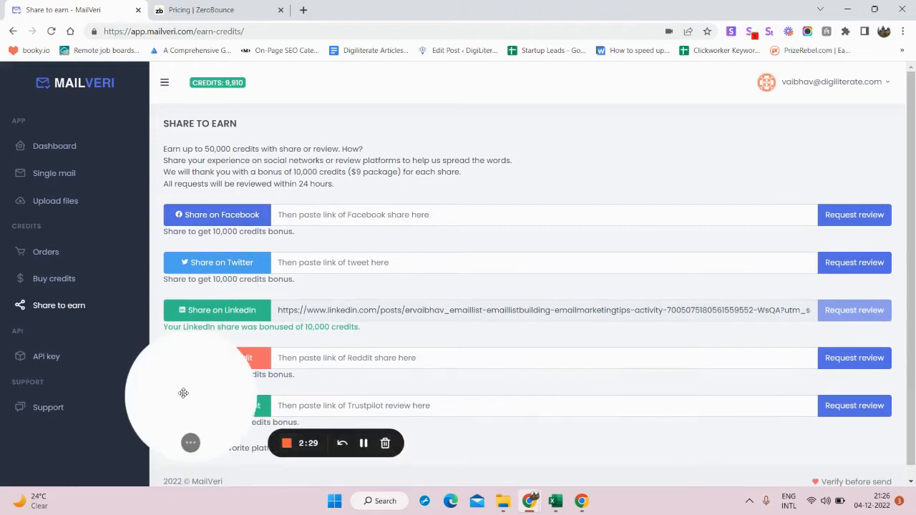
{"action": "left_click_drag", "start_coordinate": [187, 393], "coordinate": [41, 384]}
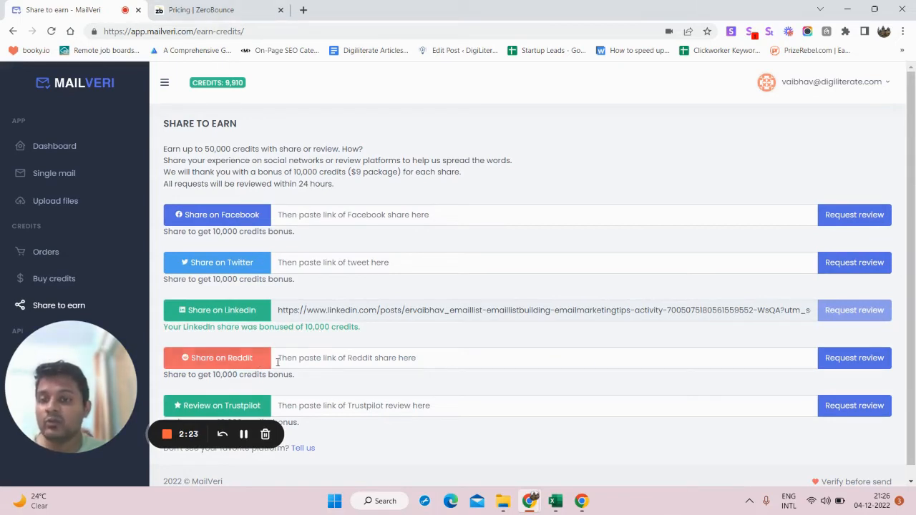
{"action": "scroll", "coordinate": [236, 361], "scroll_direction": "down", "scroll_amount": 1}
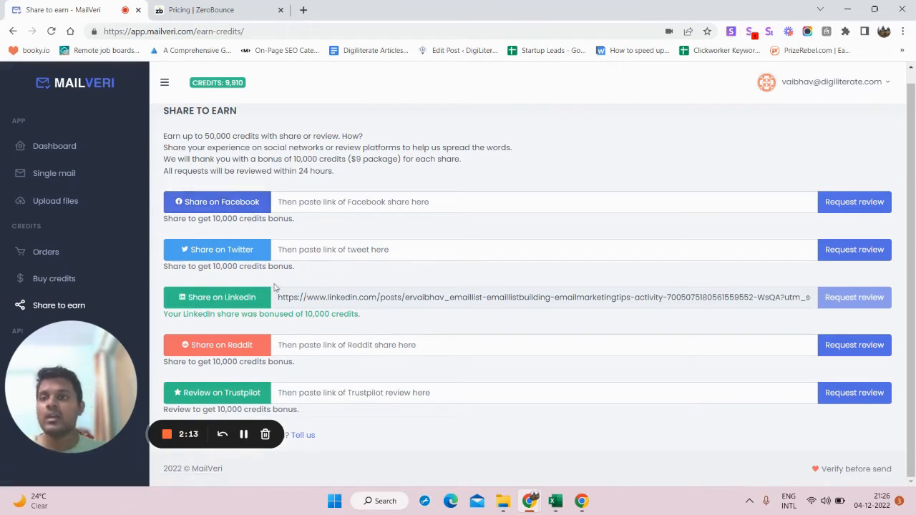
{"action": "left_click_drag", "start_coordinate": [83, 381], "coordinate": [212, 373]}
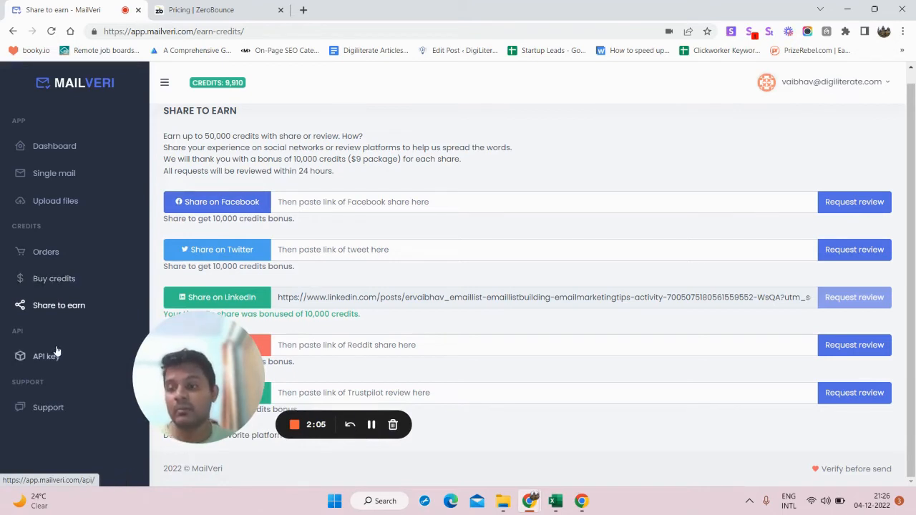
{"action": "left_click", "coordinate": [55, 149]}
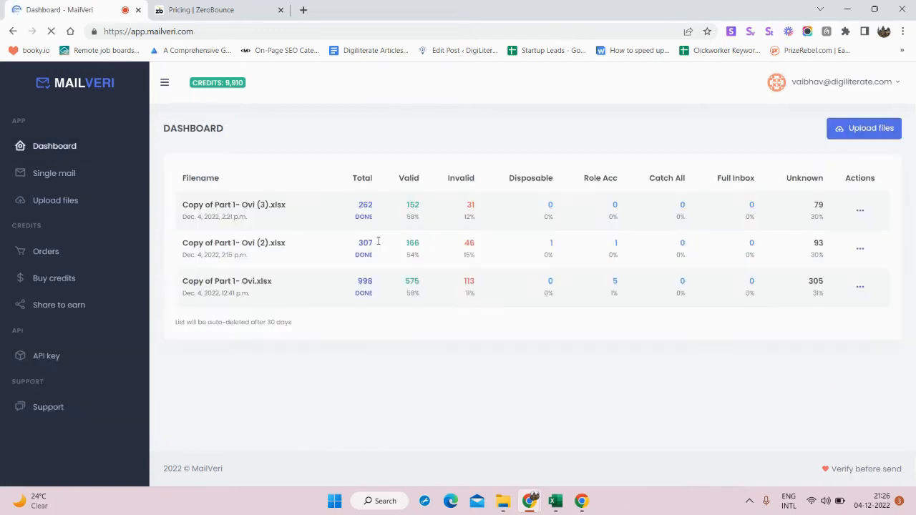
- Browse for the 'Copy of Part 1- Ovi (3)' spreadsheet on the upload page, then highlight the 79 unknown results
{"action": "left_click", "coordinate": [865, 132]}
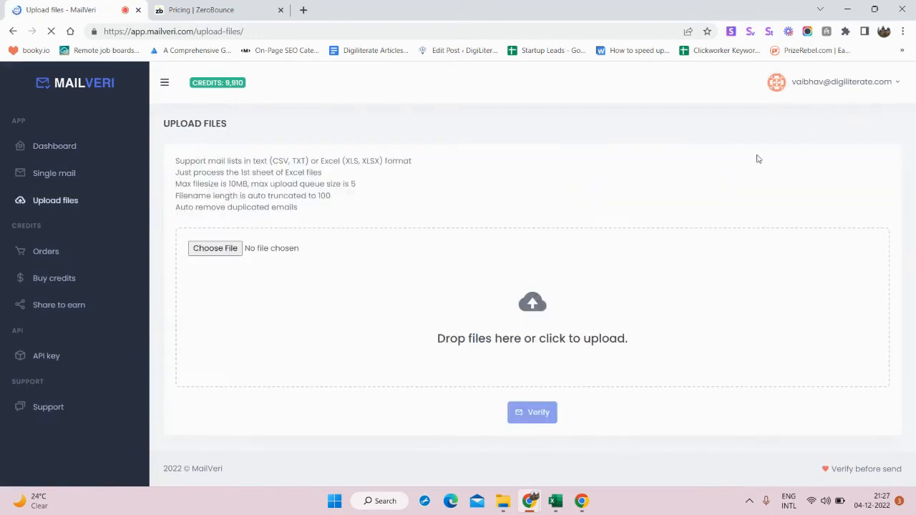
{"action": "left_click", "coordinate": [238, 249]}
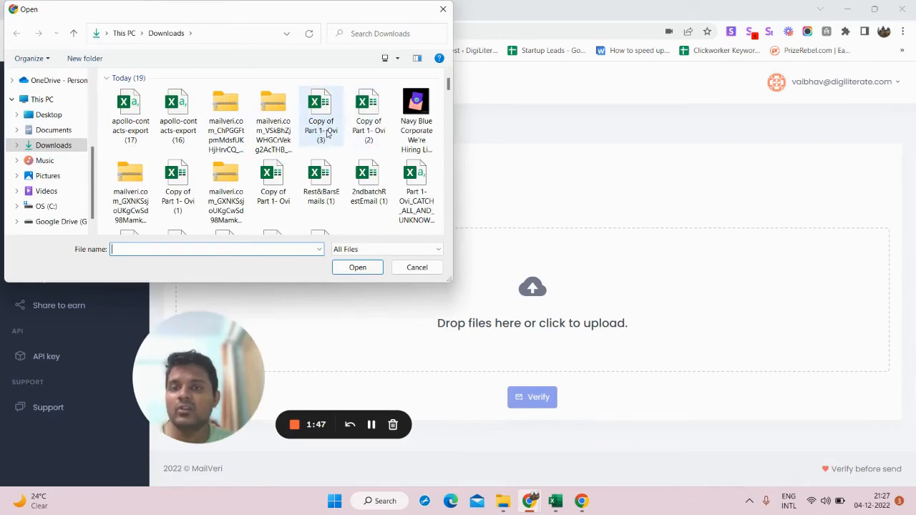
{"action": "left_click", "coordinate": [318, 140]}
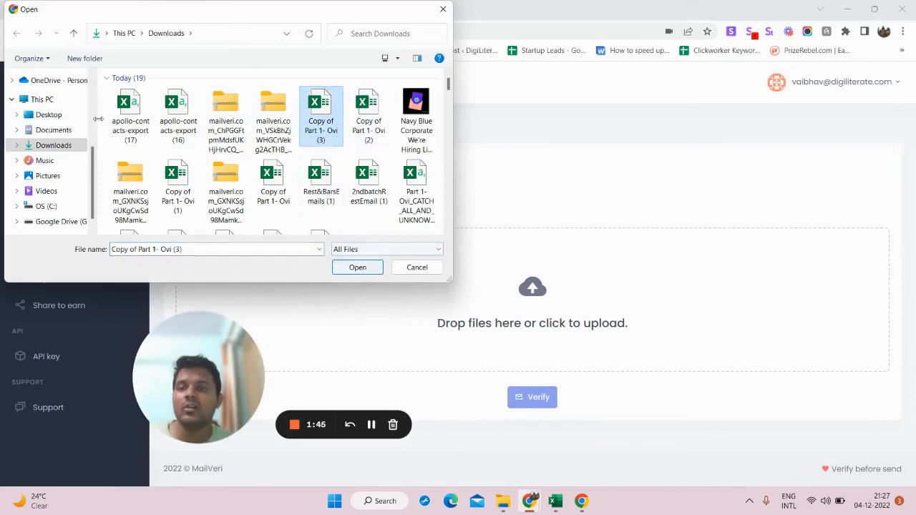
{"action": "left_click", "coordinate": [131, 127]}
{"action": "left_click", "coordinate": [344, 267]}
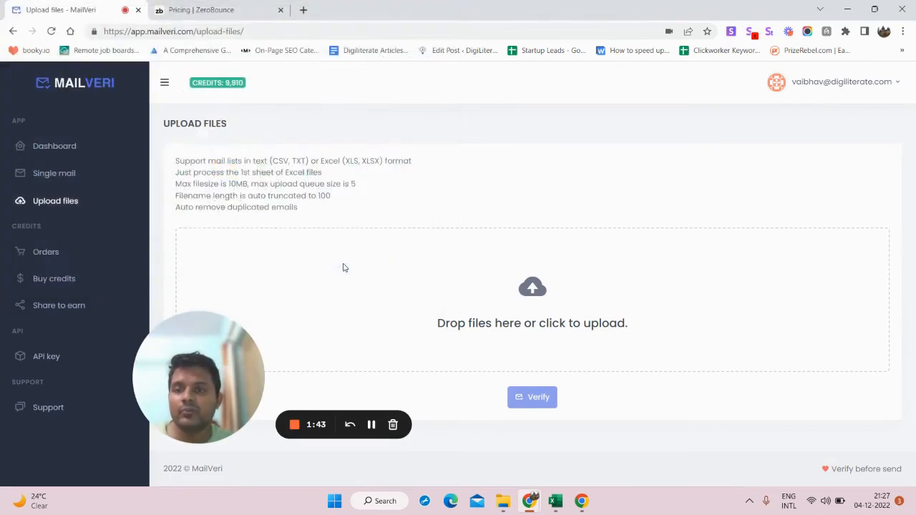
{"action": "left_click_drag", "start_coordinate": [200, 415], "coordinate": [107, 389]}
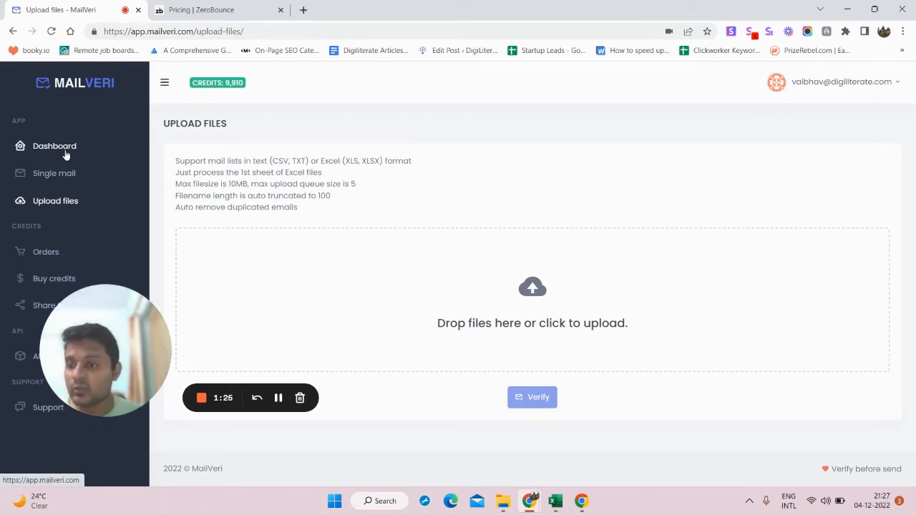
- Review the three lists' valid, invalid and unknown counts, highlighting the first list's 31 invalid
{"action": "left_click", "coordinate": [65, 149]}
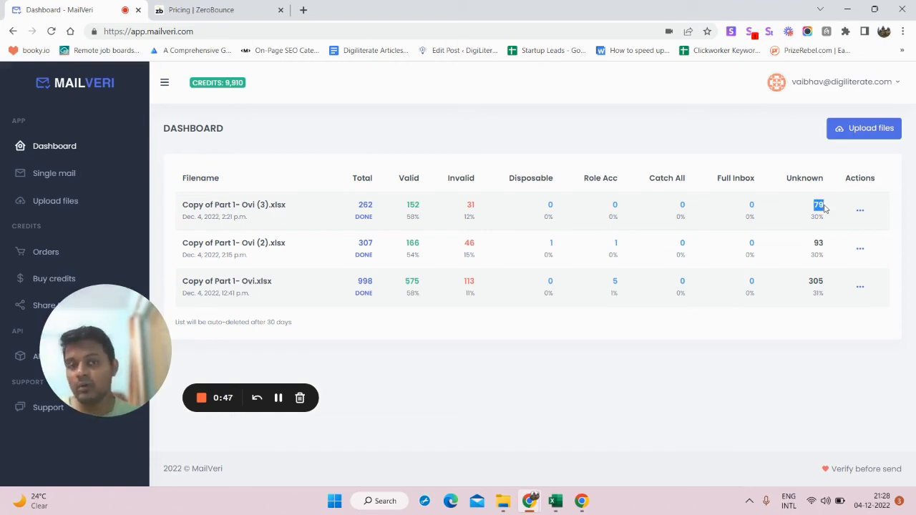
{"action": "double_click", "coordinate": [472, 206]}
{"action": "left_click", "coordinate": [474, 206]}
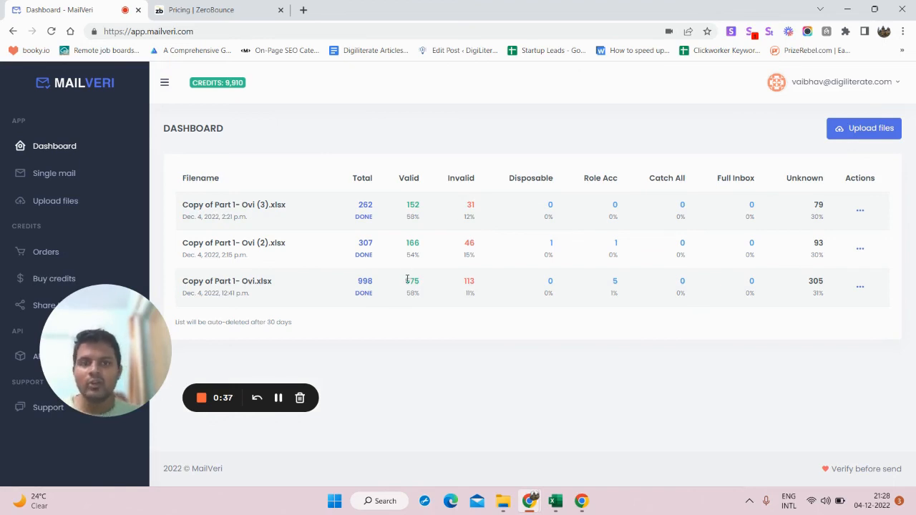
{"action": "left_click_drag", "start_coordinate": [121, 323], "coordinate": [221, 299]}
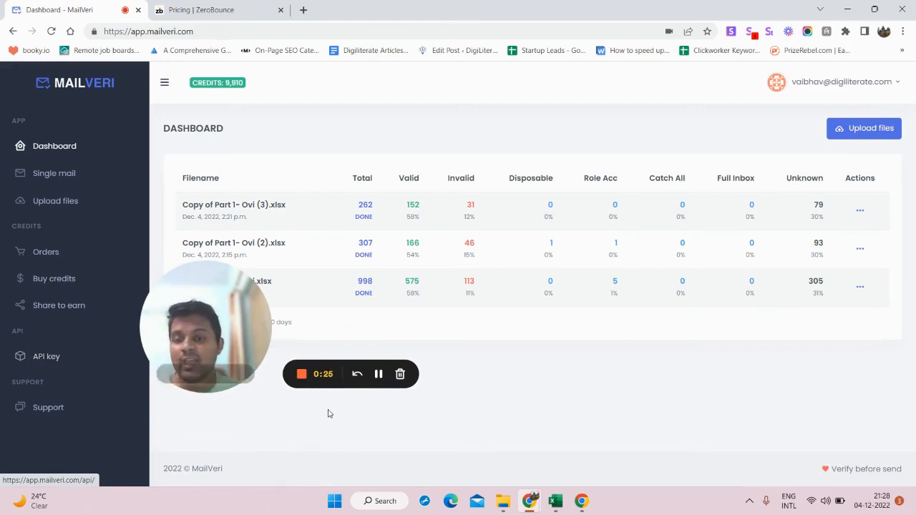
{"action": "left_click", "coordinate": [228, 381]}
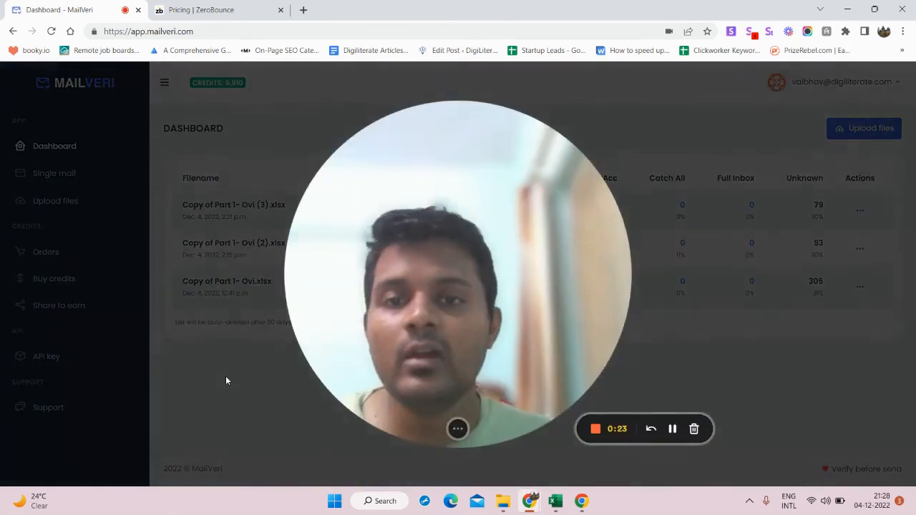